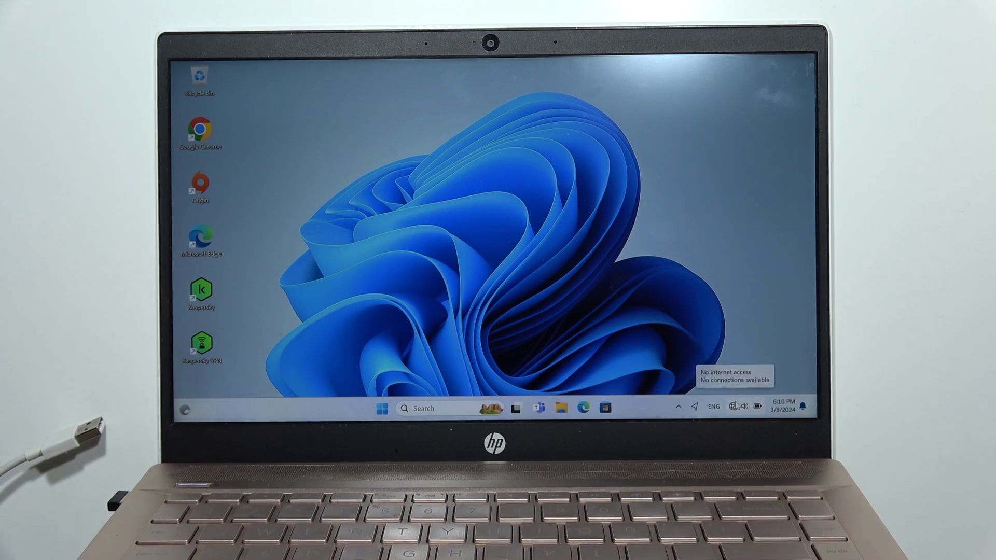
- Show the system-tray network icon's context menu with troubleshooting and settings options
{"action": "right_click", "coordinate": [736, 406]}
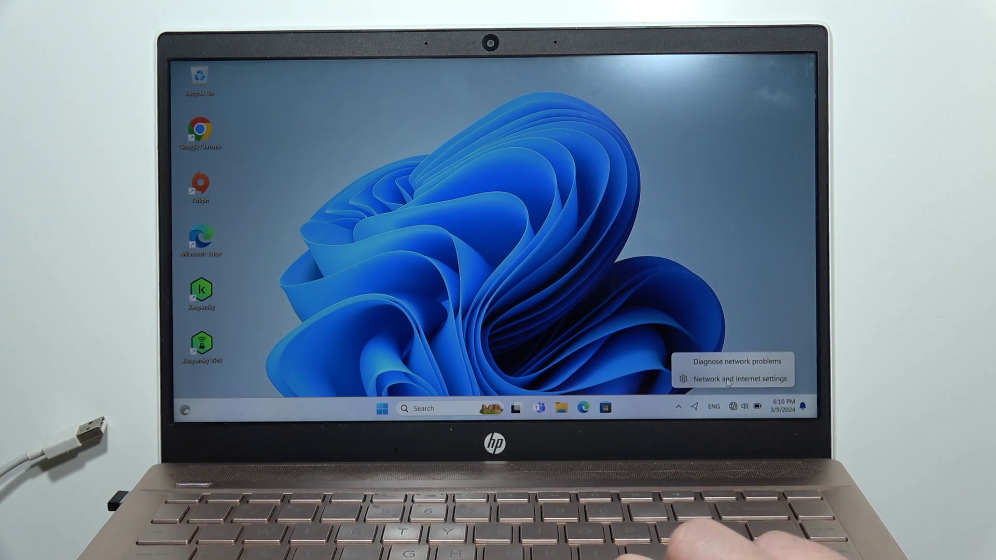
- Go to Network & internet settings from the tray context menu
{"action": "left_click", "coordinate": [727, 380]}
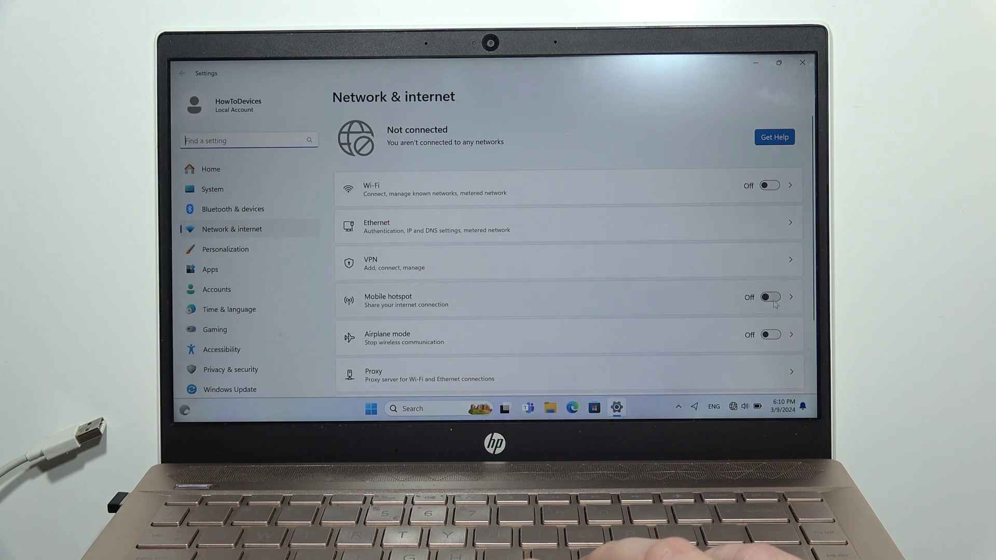
- Review the Ethernet adapter details while Sieć 11 shows Connected, then close Settings
{"action": "left_click", "coordinate": [794, 219]}
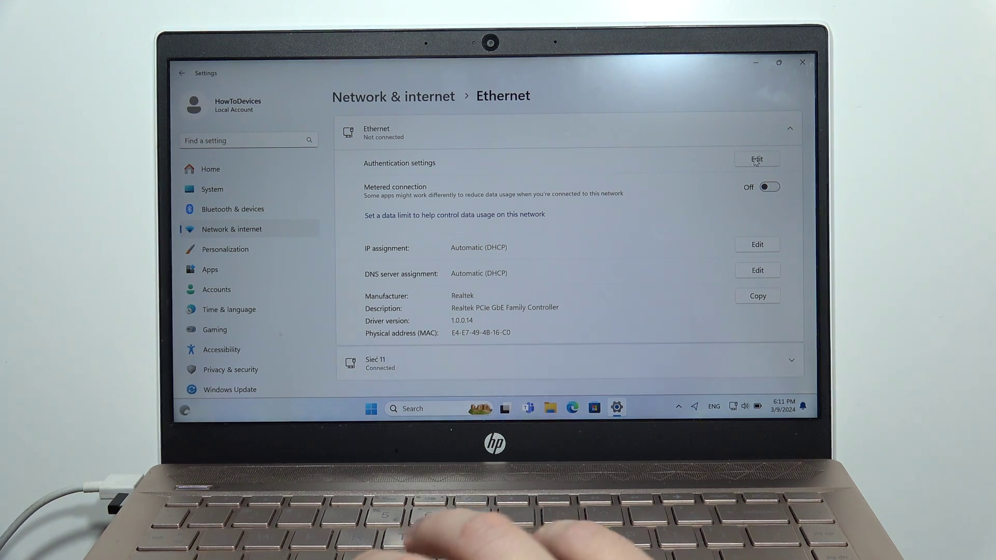
{"action": "key", "text": "alt+F4"}
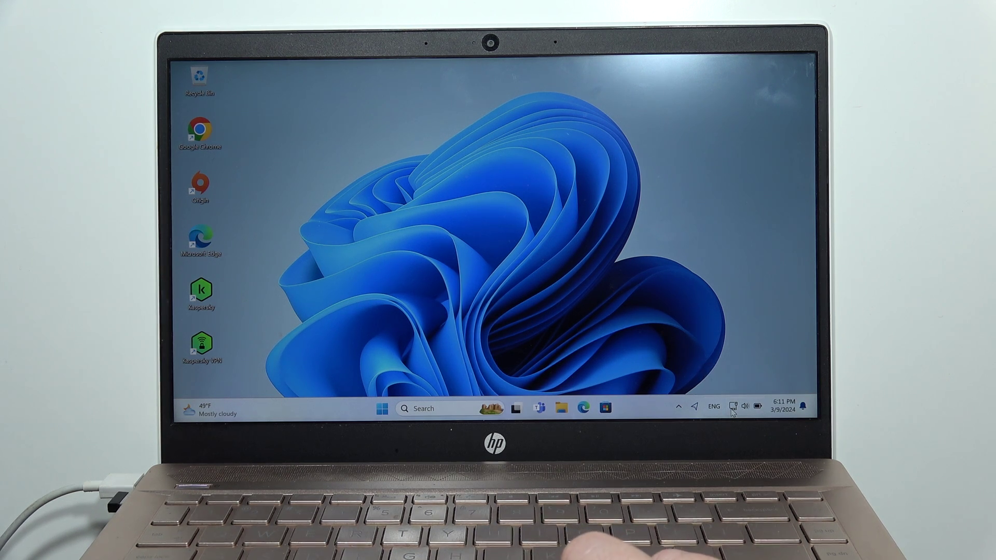
{"action": "left_click", "coordinate": [733, 407]}
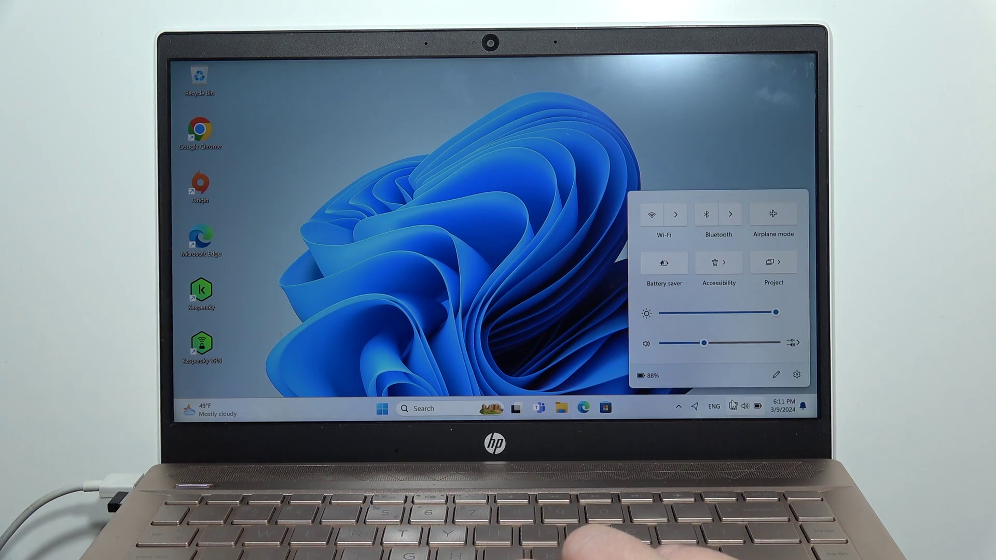
{"action": "right_click", "coordinate": [732, 407]}
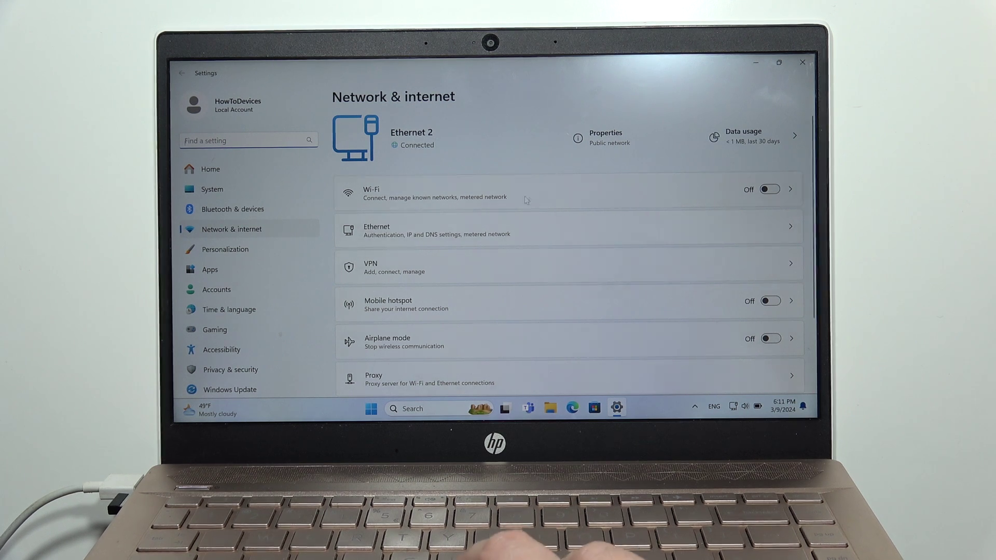
- Show the desktop, launch Edge and run a Bing search for 'youtube'
{"action": "key", "text": "super+d"}
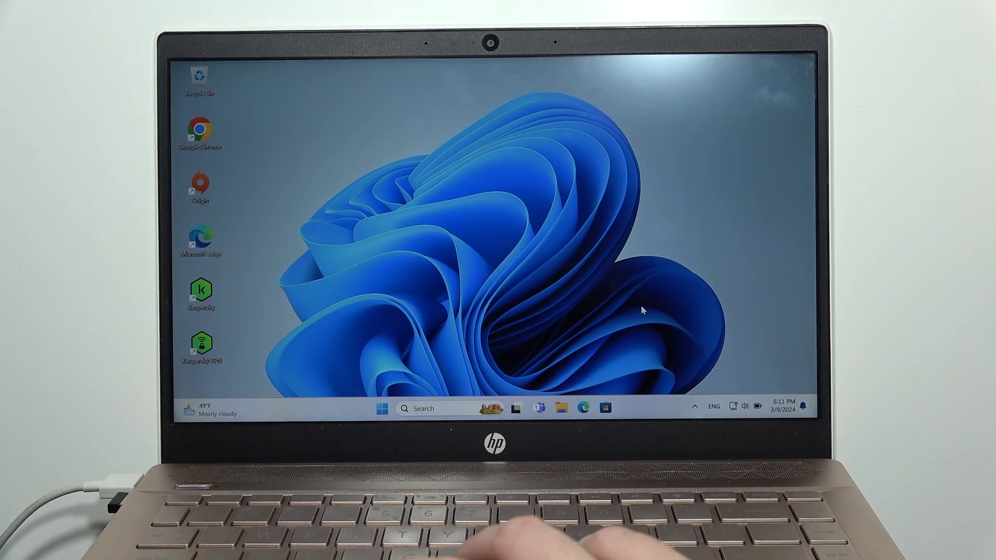
{"action": "left_click", "coordinate": [584, 408]}
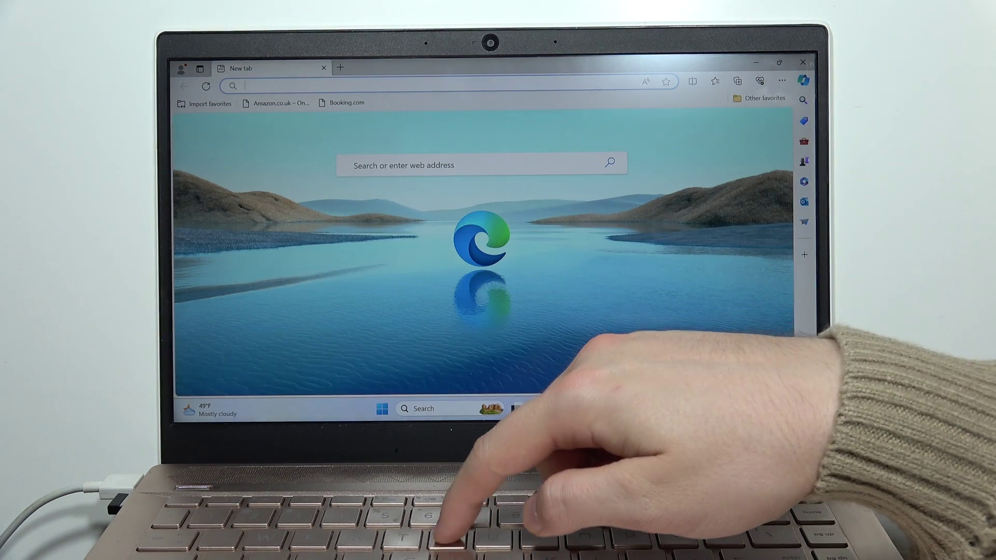
{"action": "type", "text": "y"}
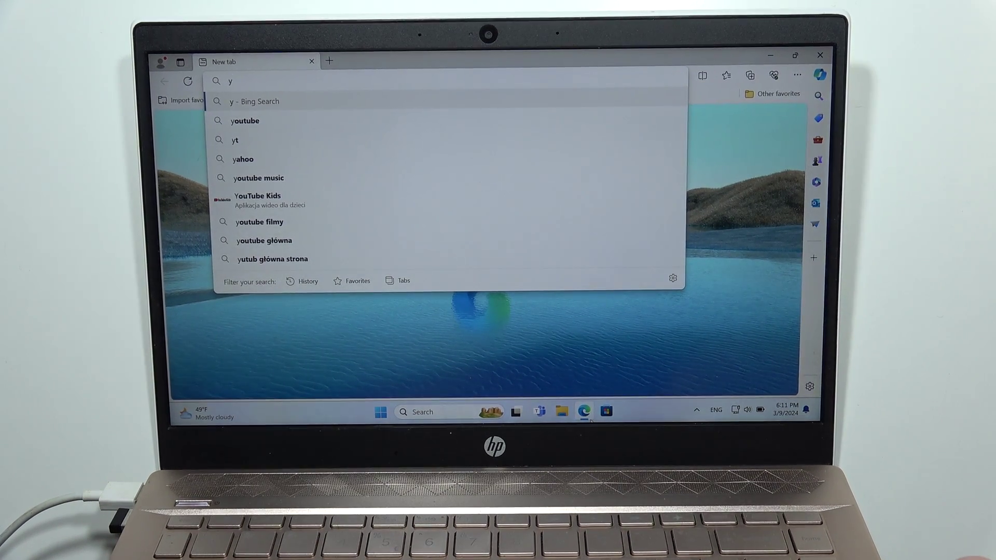
{"action": "type", "text": "outube"}
{"action": "key", "text": "Return"}
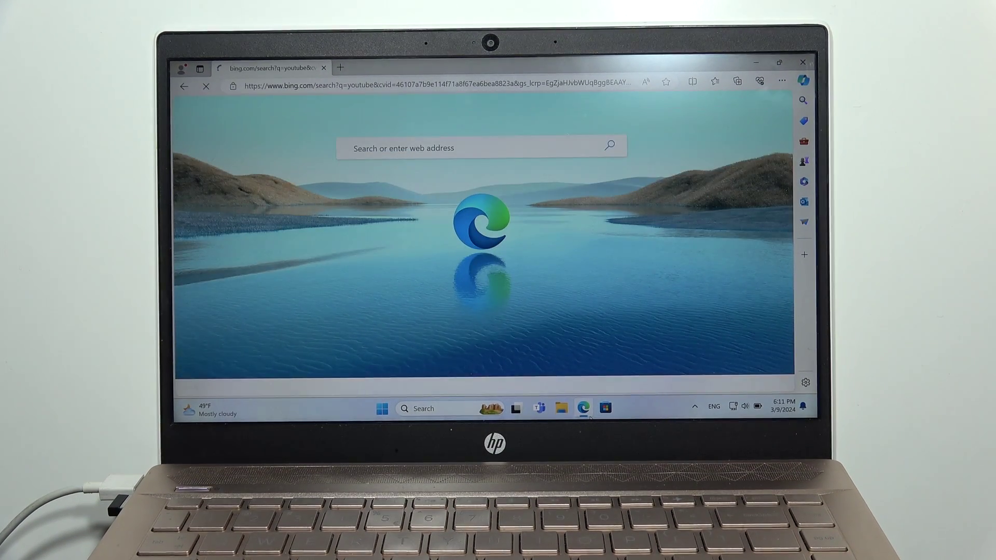